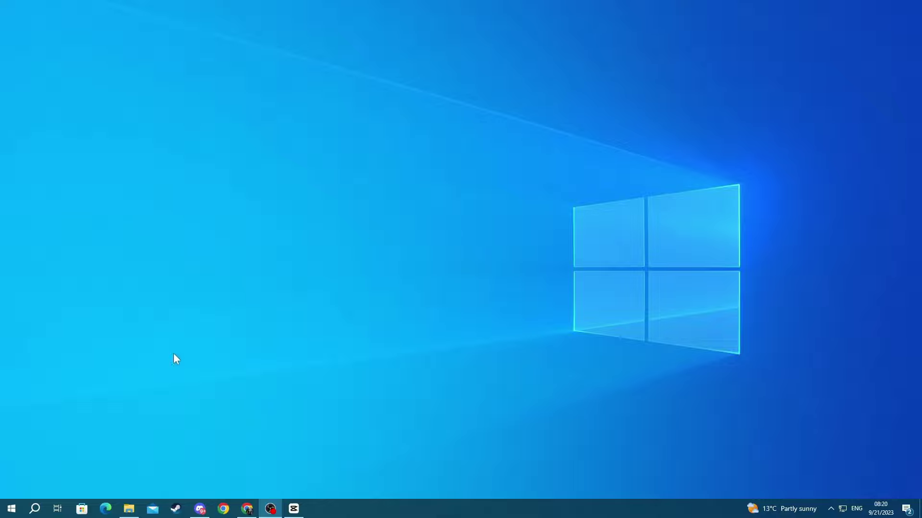
# Step: Search for 'network connections' and open the Network Connections control panel
pyautogui.click(25, 509)
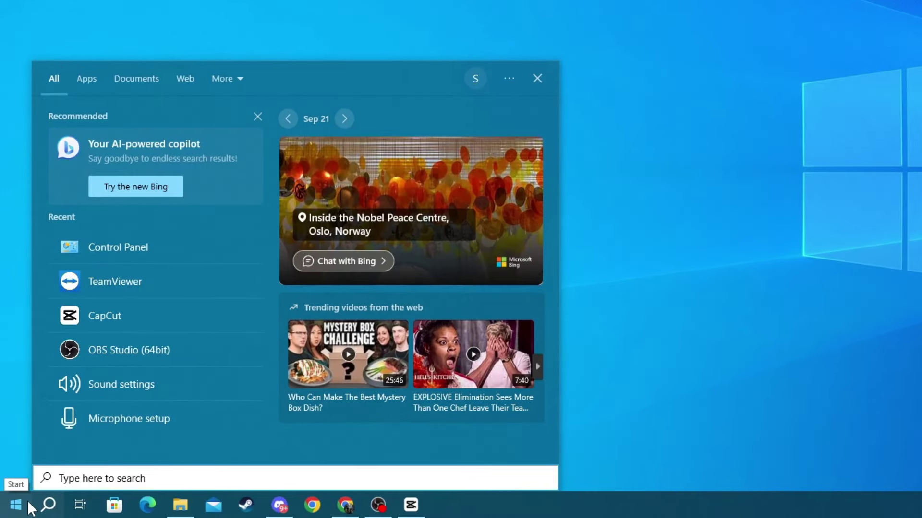
pyautogui.write('netwo')
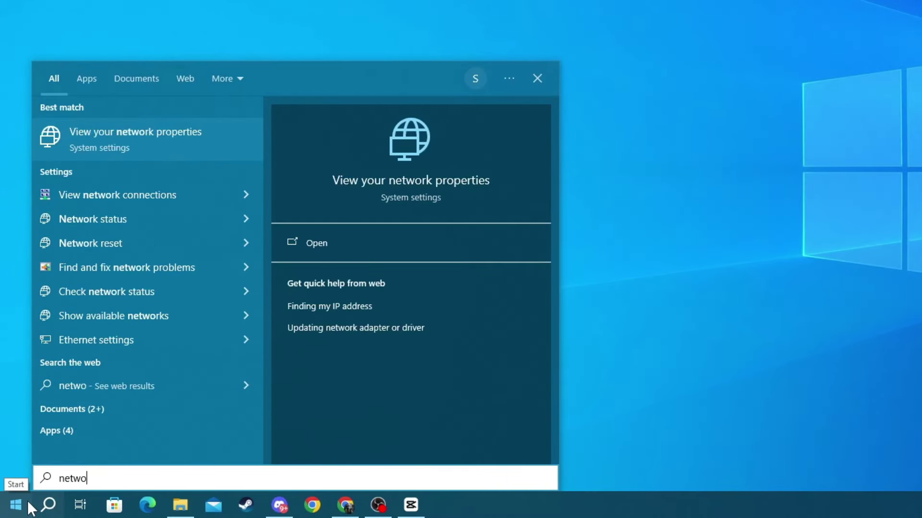
pyautogui.write('rk connections')
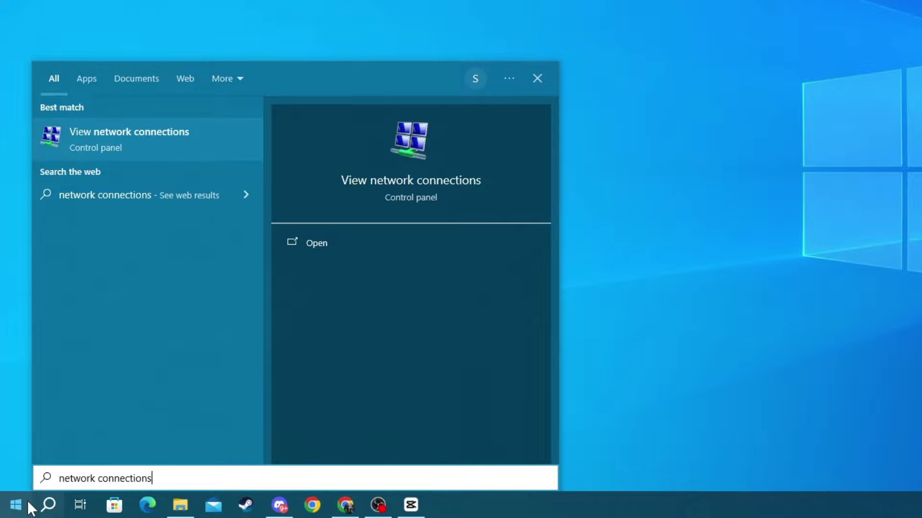
pyautogui.click(123, 131)
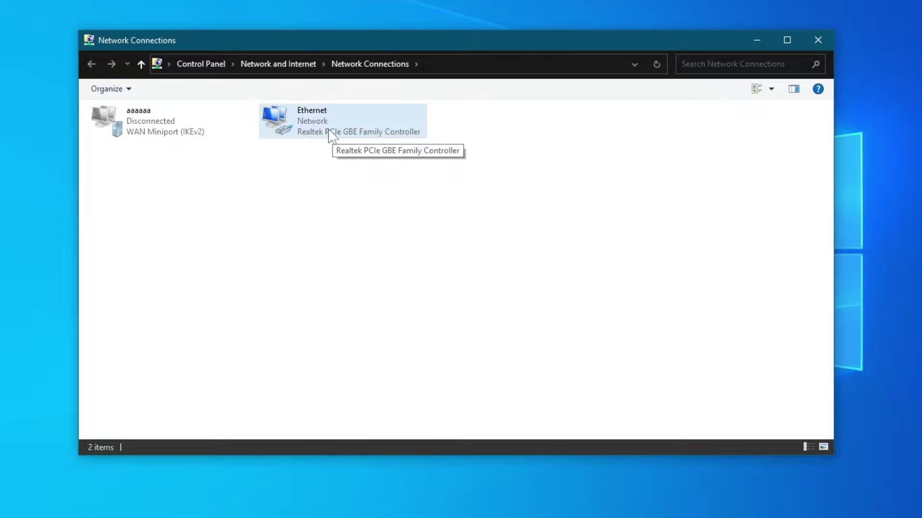
# Step: Disable the Ethernet adapter, then re-enable it so it reconnects to Network
pyautogui.rightClick(297, 123)
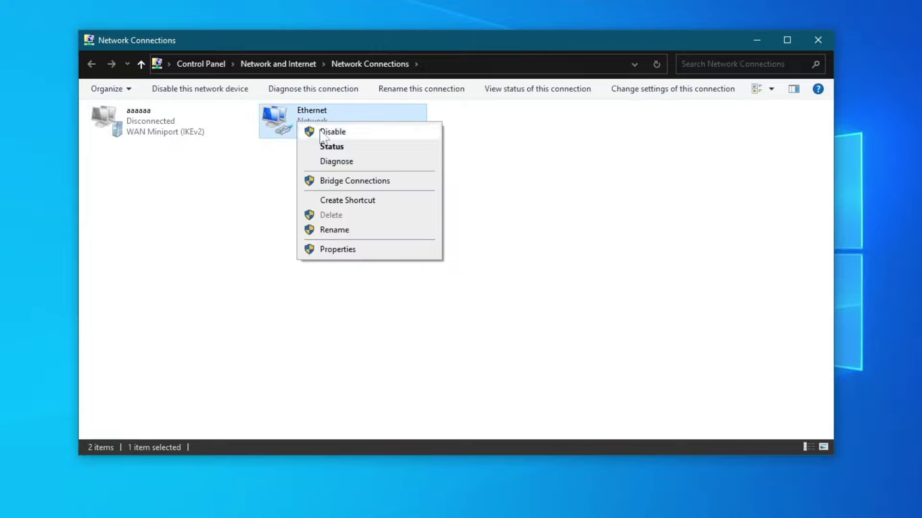
pyautogui.click(340, 133)
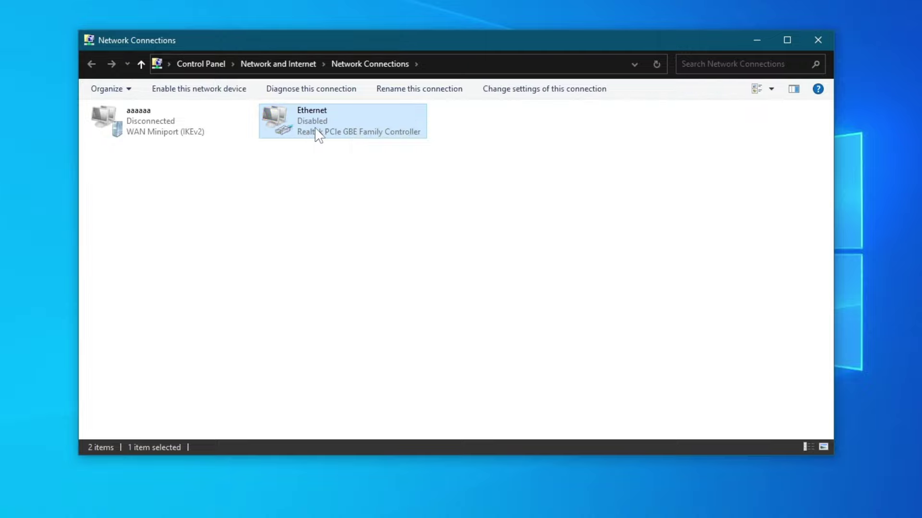
pyautogui.rightClick(308, 124)
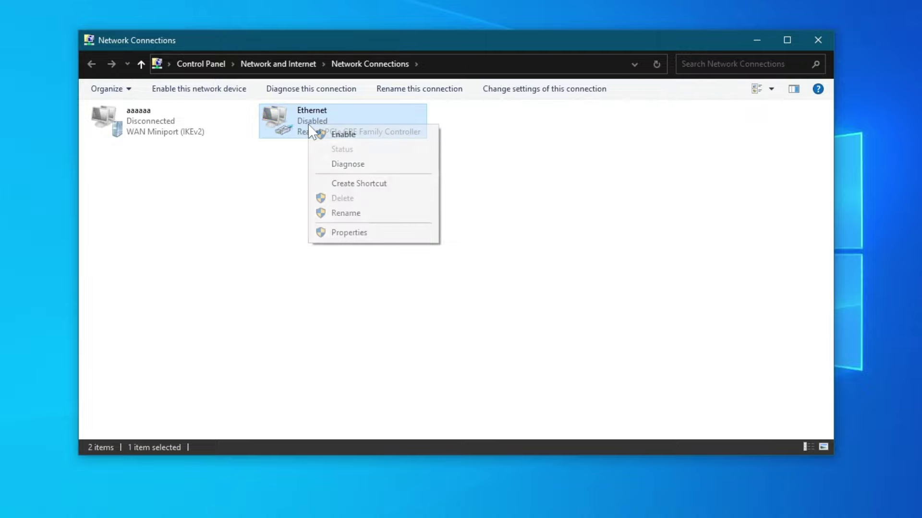
pyautogui.click(342, 135)
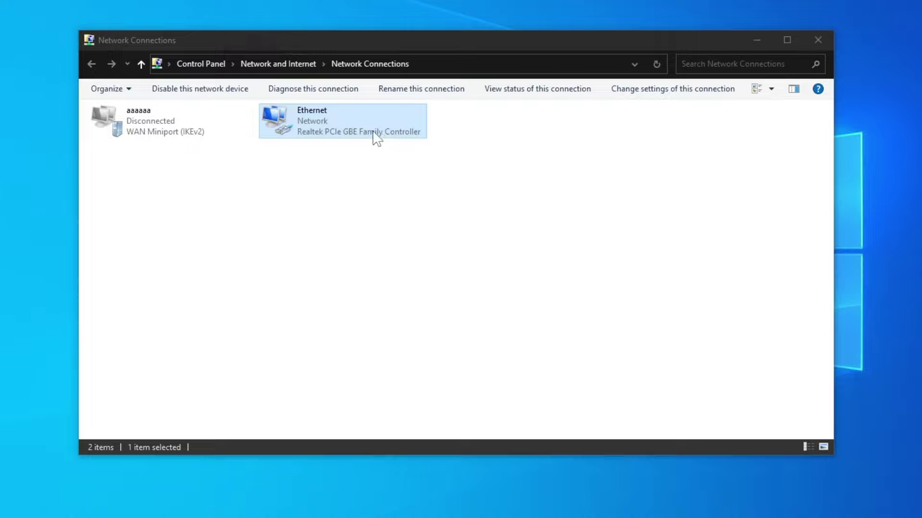
pyautogui.click(418, 142)
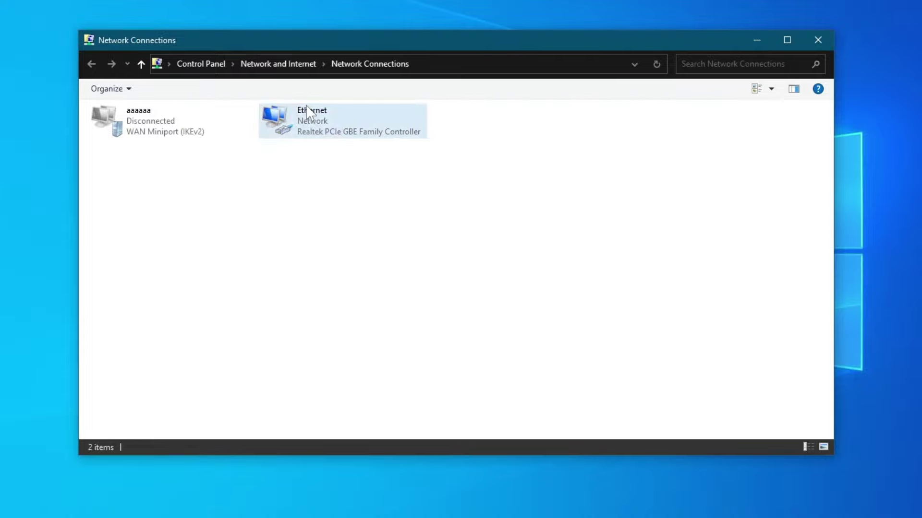
# Step: Open the Ethernet adapter's properties and its network card configuration settings
pyautogui.rightClick(362, 120)
pyautogui.click(397, 245)
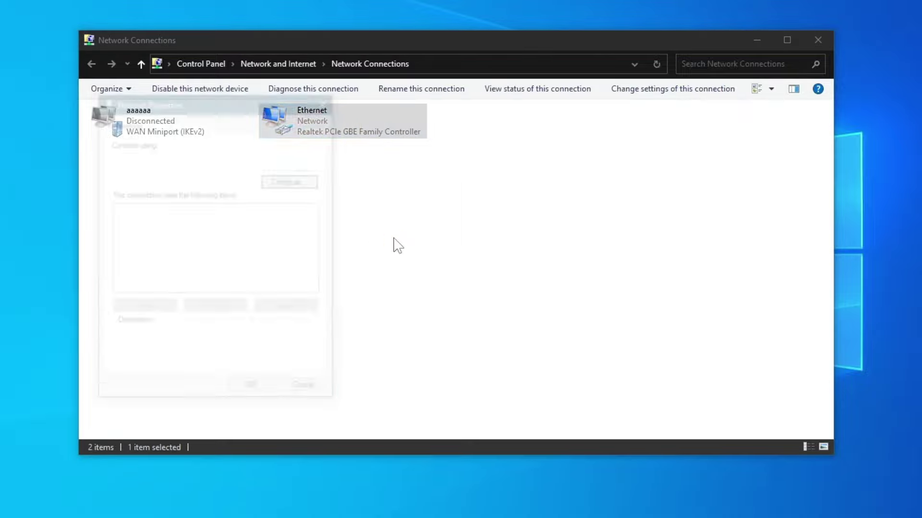
pyautogui.moveTo(222, 96); pyautogui.dragTo(334, 97)
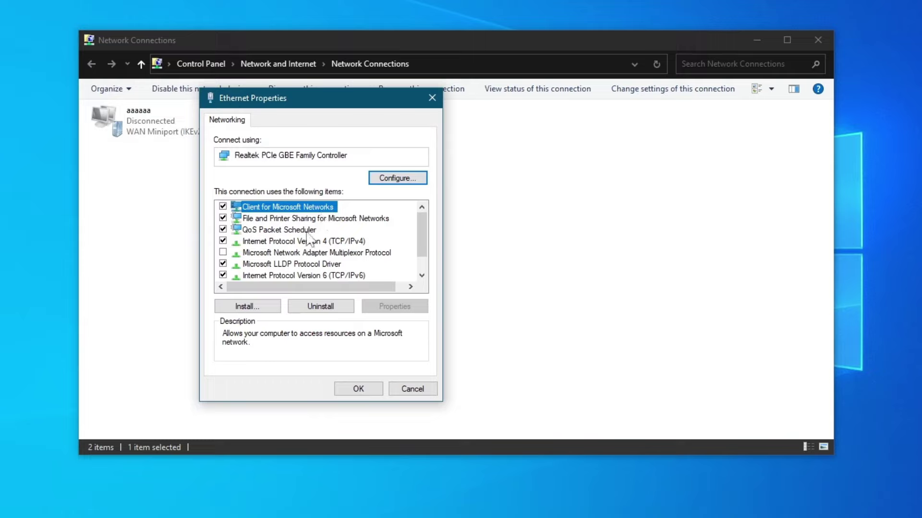
pyautogui.click(275, 229)
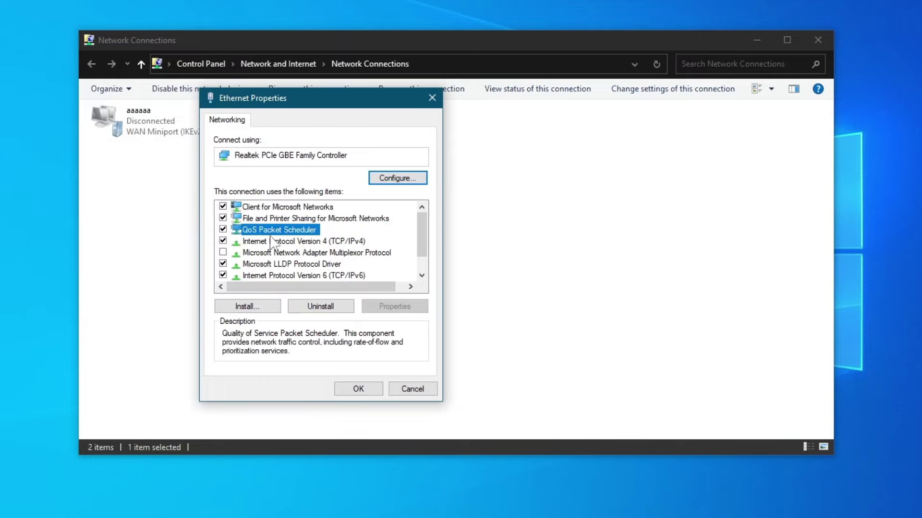
pyautogui.click(392, 180)
pyautogui.click(502, 285)
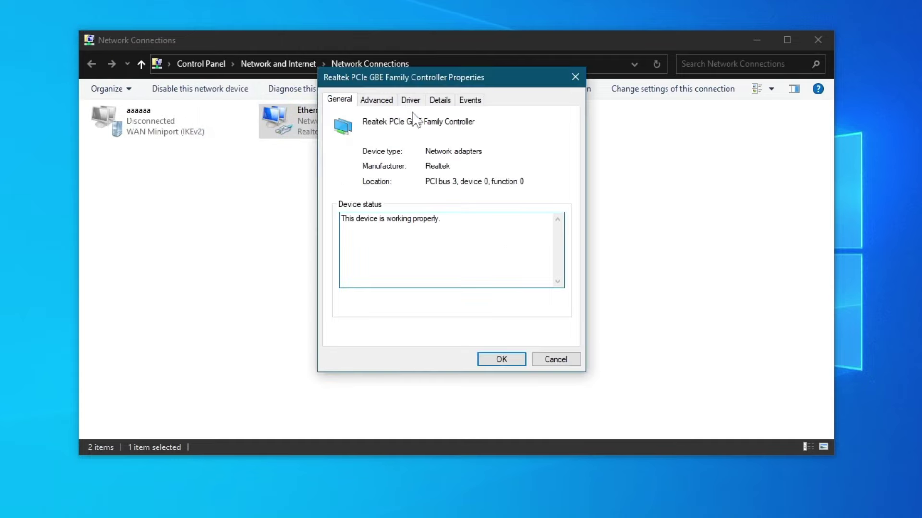
# Step: Set the adapter's Speed & Duplex to 10 Mbps Full Duplex and confirm
pyautogui.click(377, 100)
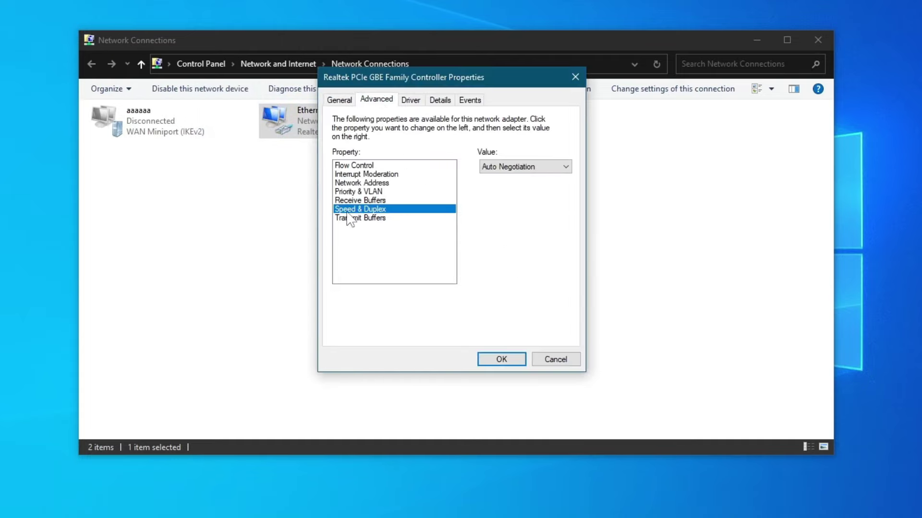
pyautogui.click(507, 168)
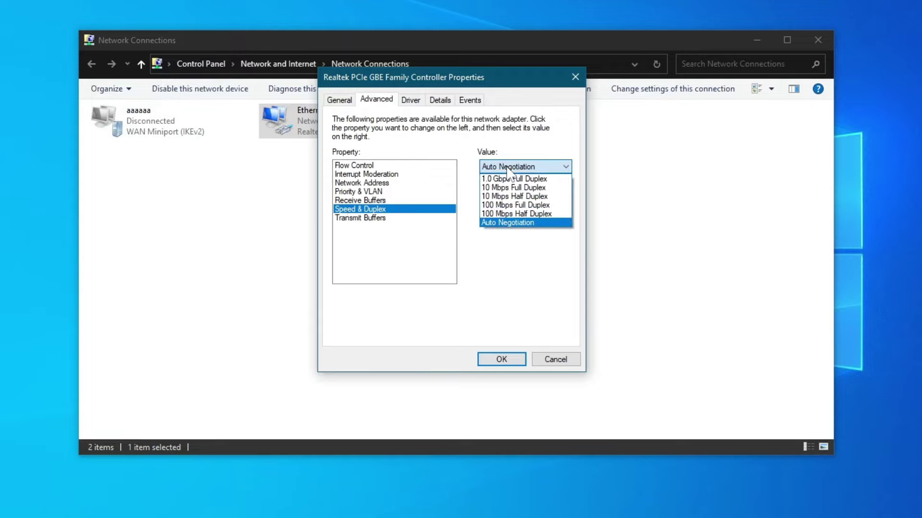
pyautogui.click(501, 215)
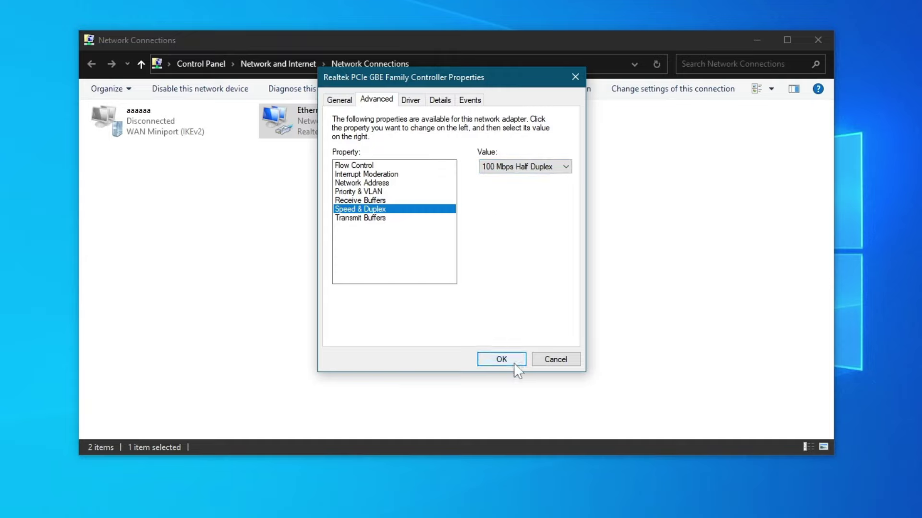
pyautogui.click(512, 168)
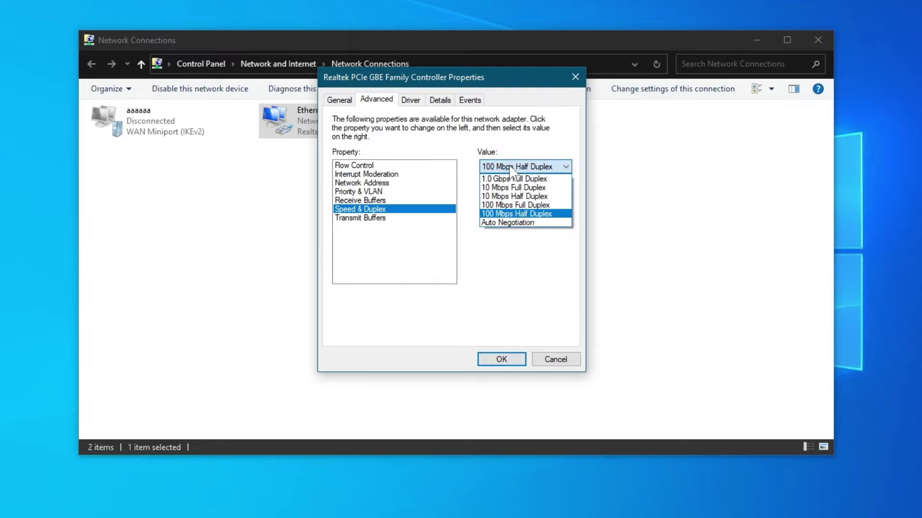
pyautogui.click(547, 190)
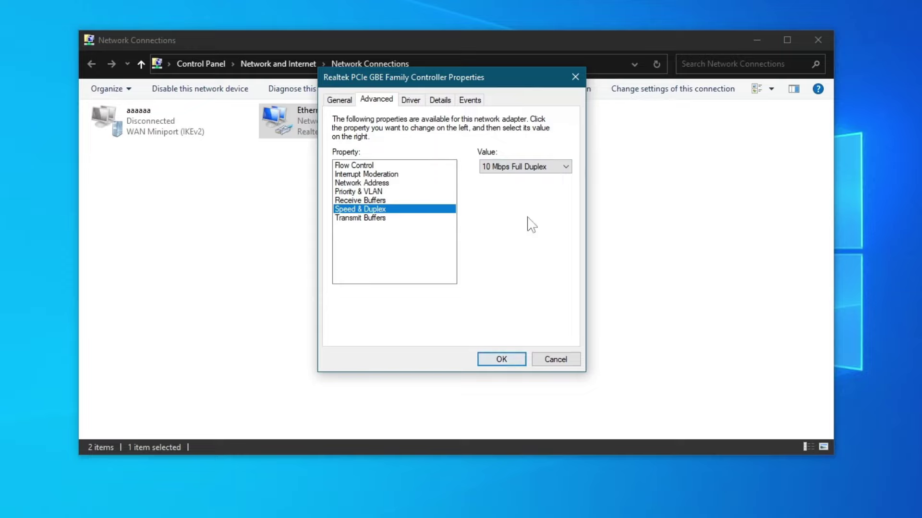
pyautogui.click(504, 168)
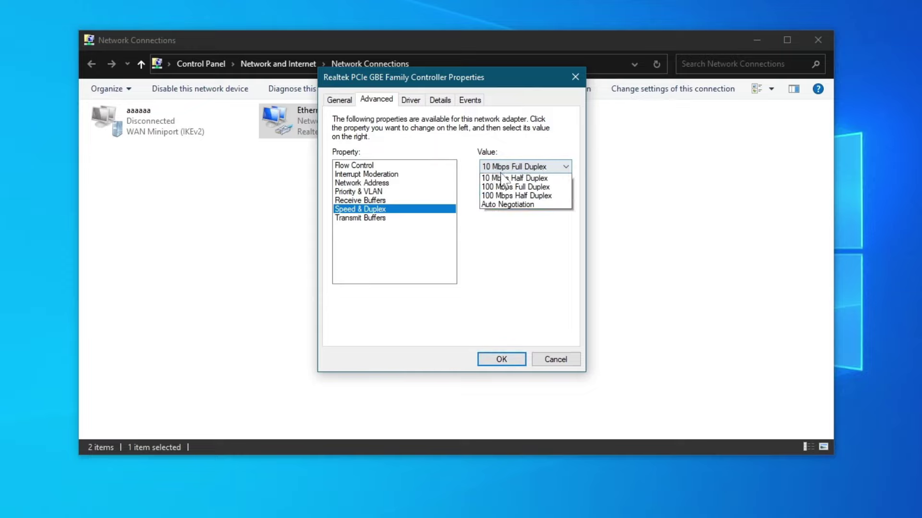
pyautogui.click(499, 259)
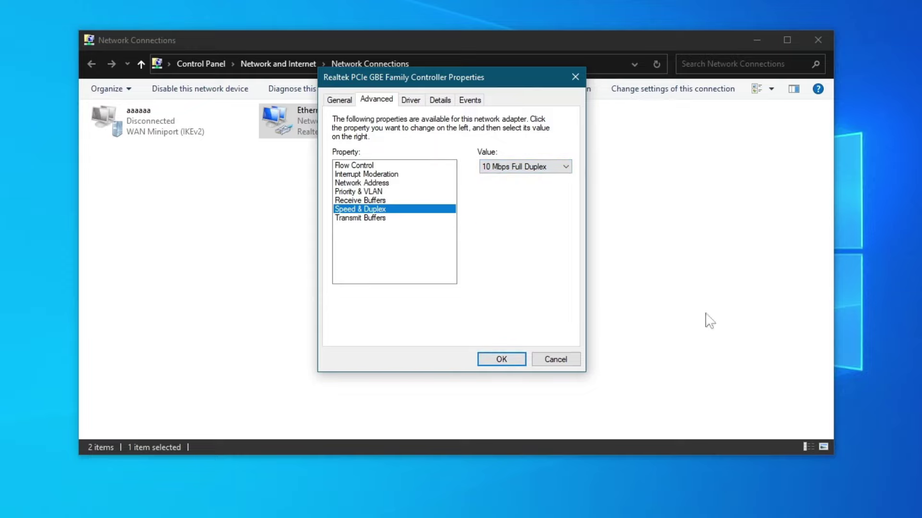
pyautogui.press('Return')
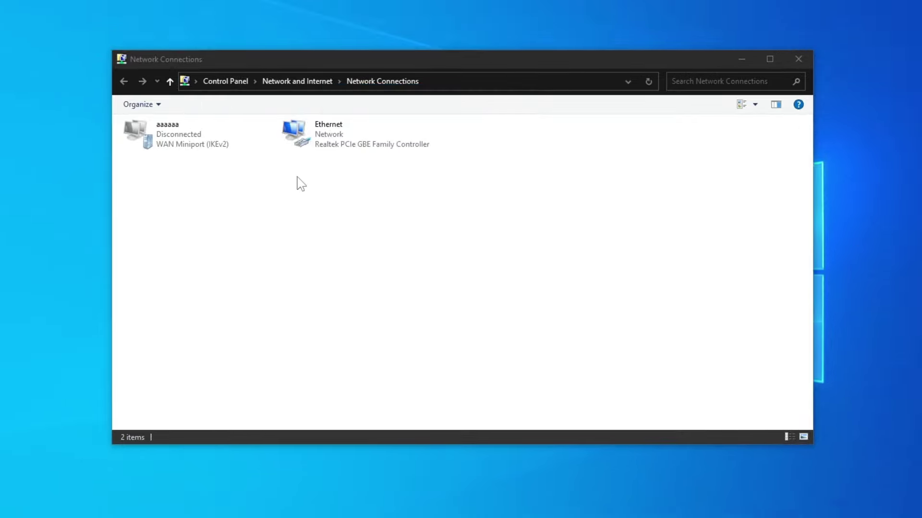
# Step: Select the Ethernet adapter in Network Connections
pyautogui.click(322, 150)
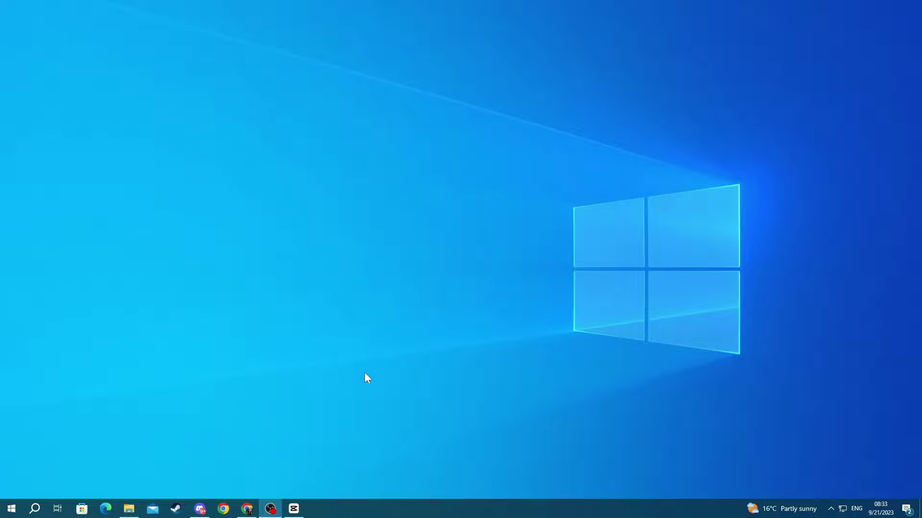
# Step: Search for cmd and launch Command Prompt as administrator
pyautogui.click(36, 509)
pyautogui.write('cmd')
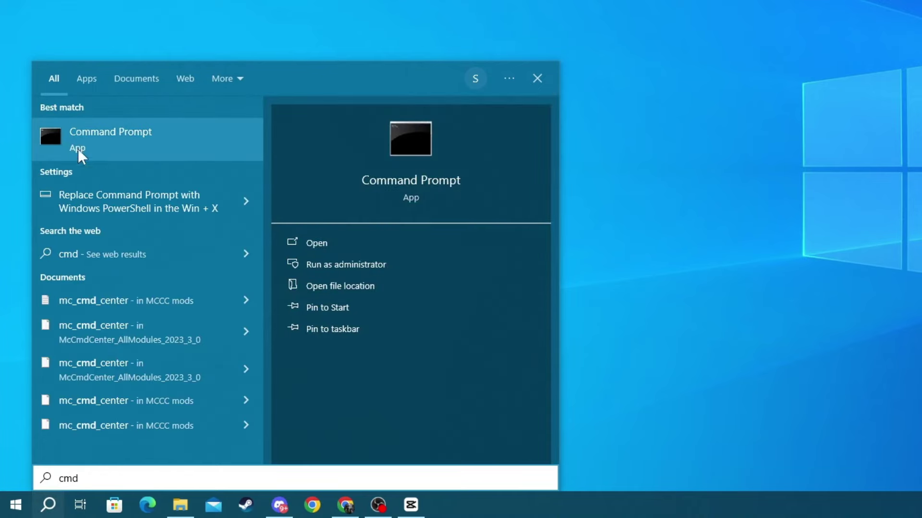
pyautogui.rightClick(123, 139)
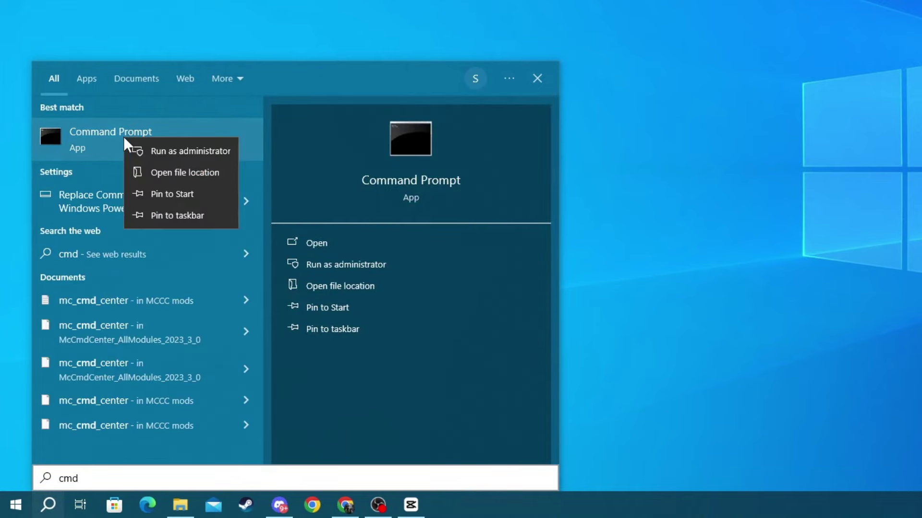
pyautogui.click(164, 150)
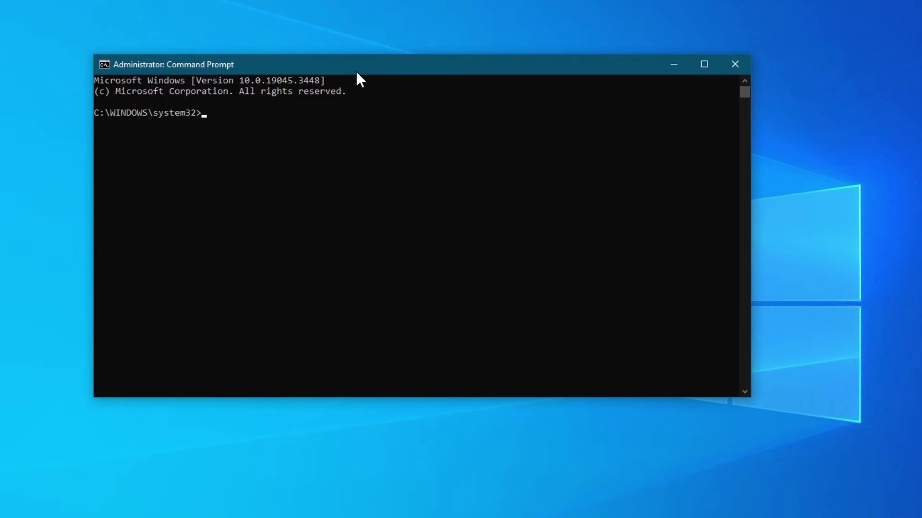
# Step: Run 'ipconfig /flushdns' and 'netsh winsock reset', then close Command Prompt
pyautogui.click(223, 115)
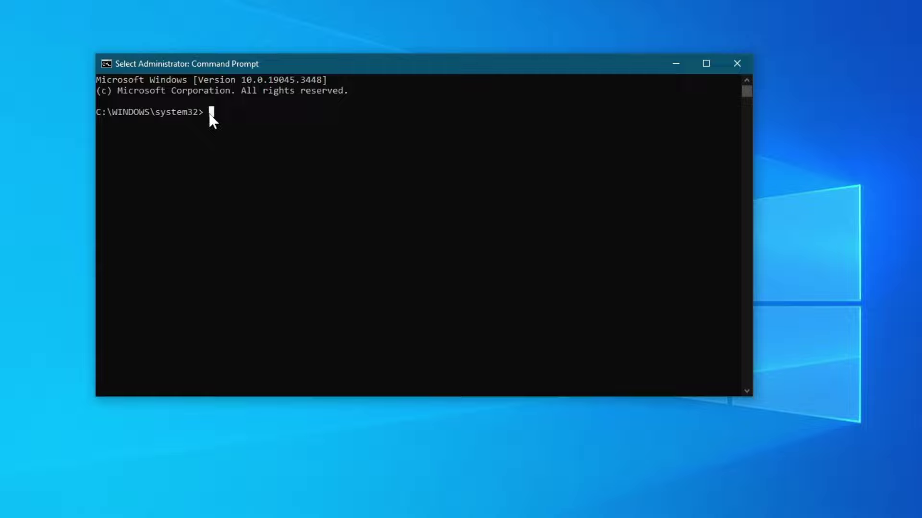
pyautogui.write('ipconfig /')
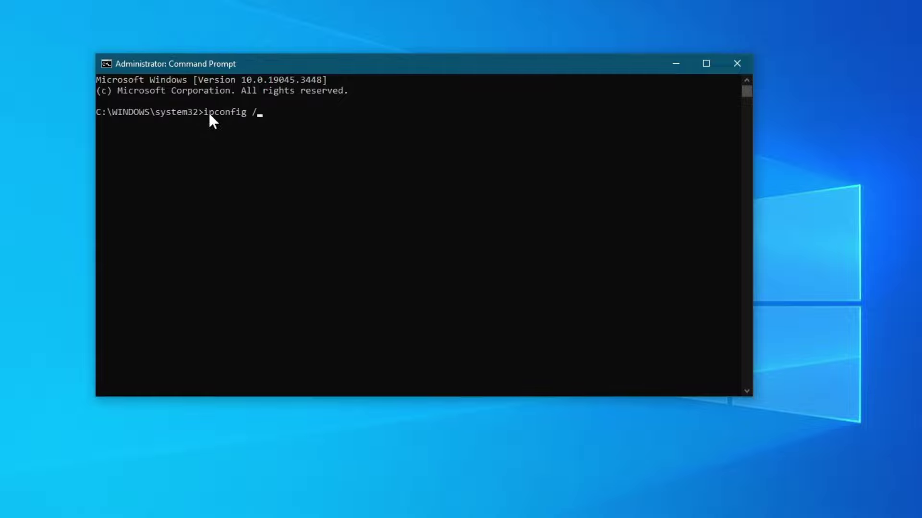
pyautogui.write('flushdns')
pyautogui.press('Return')
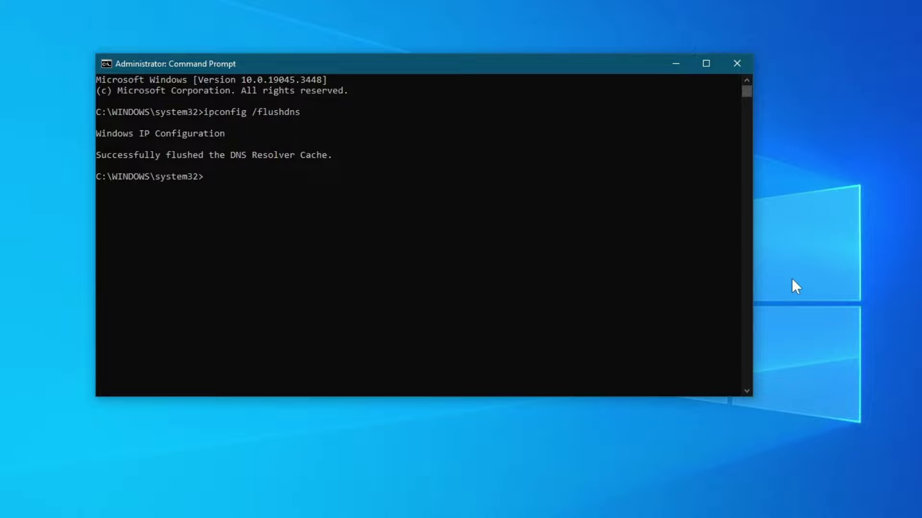
pyautogui.write('netsh winsock reset')
pyautogui.press('Return')
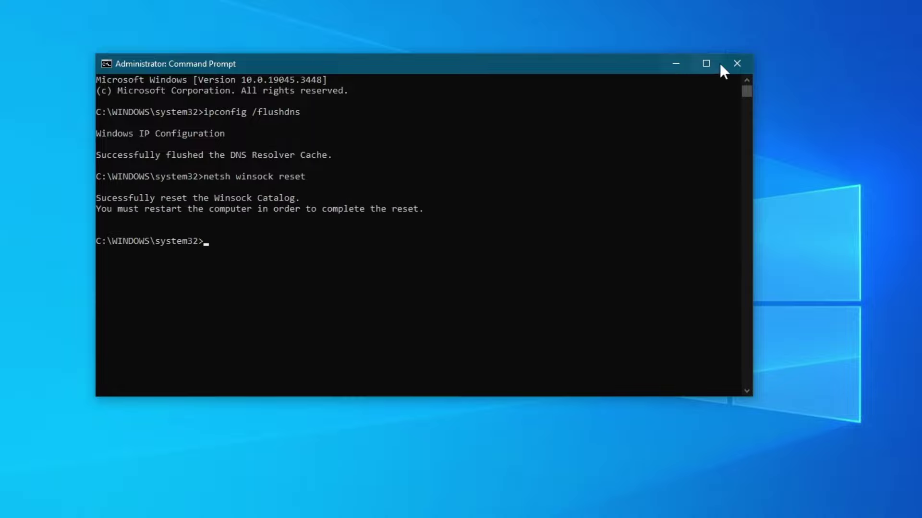
pyautogui.click(737, 64)
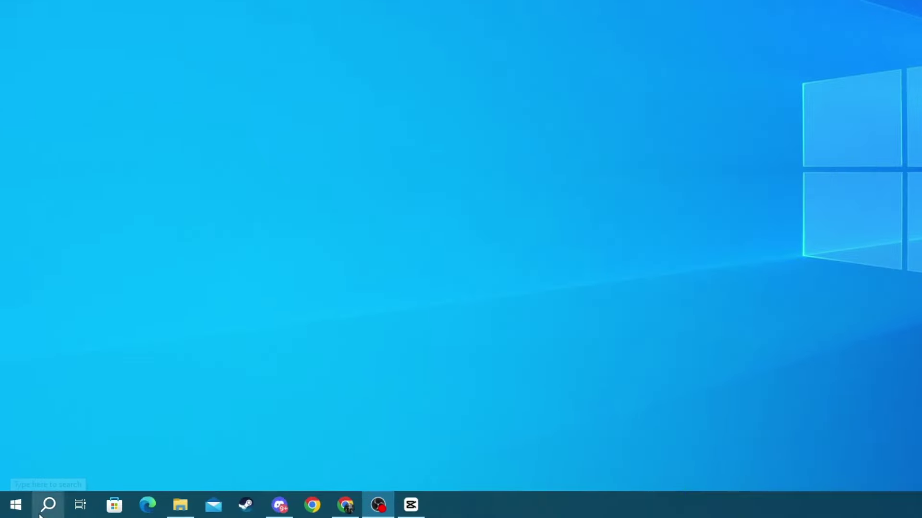
# Step: Search for and open Device Manager, centring its window
pyautogui.click(47, 505)
pyautogui.write('de')
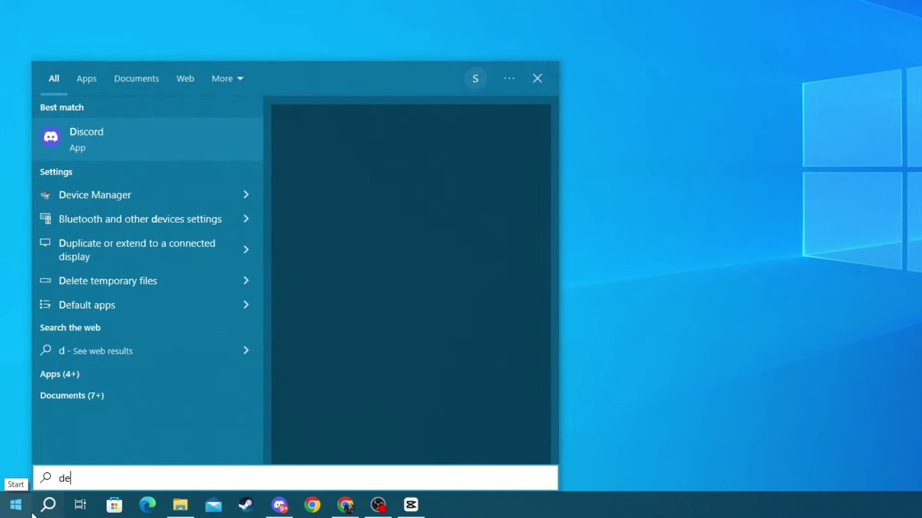
pyautogui.write('vice manager')
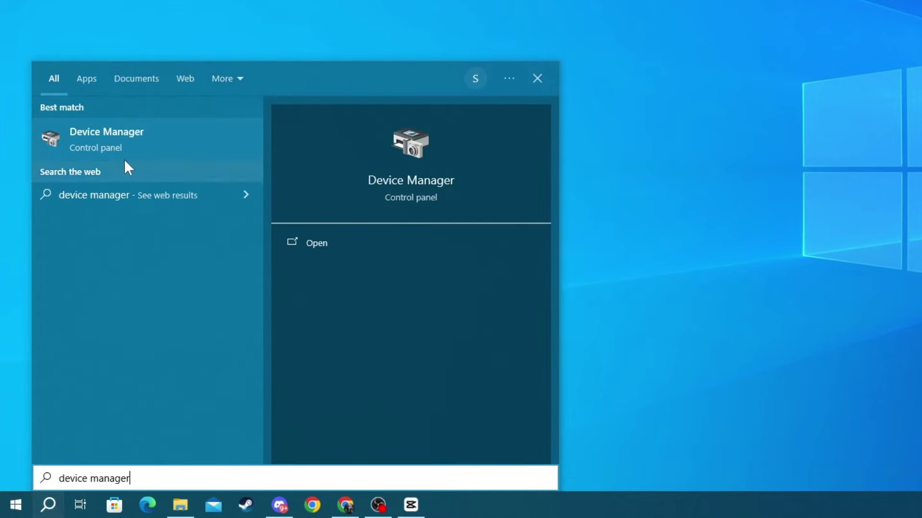
pyautogui.click(113, 140)
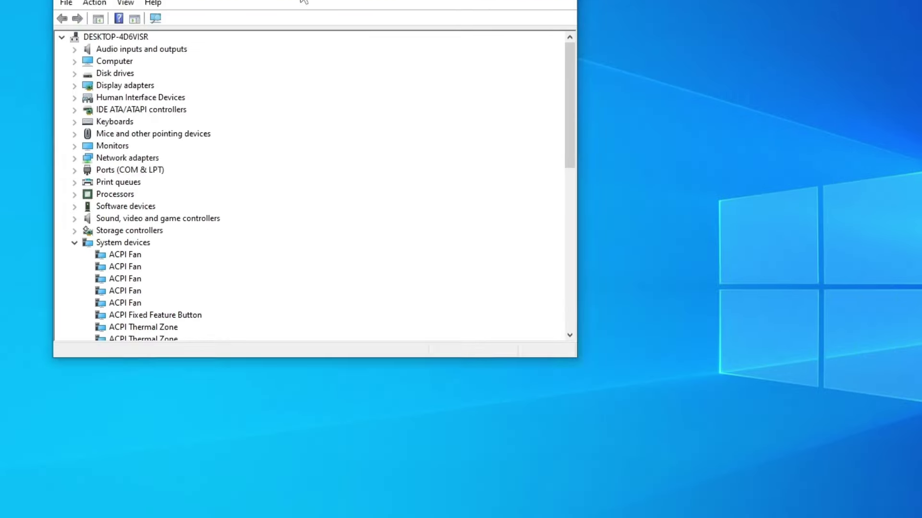
pyautogui.moveTo(286, 1); pyautogui.dragTo(543, 45)
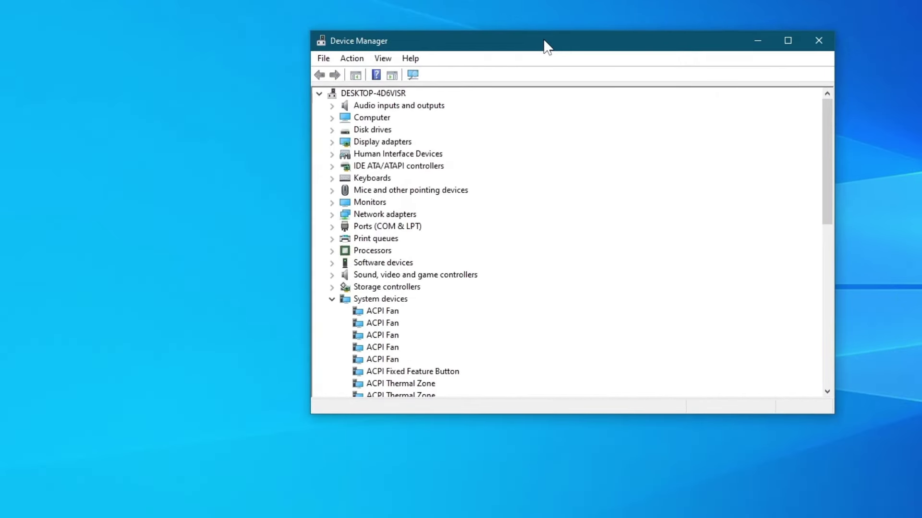
# Step: Have Windows automatically search for a Realtek PCIe GbE Family Controller driver update
pyautogui.doubleClick(370, 215)
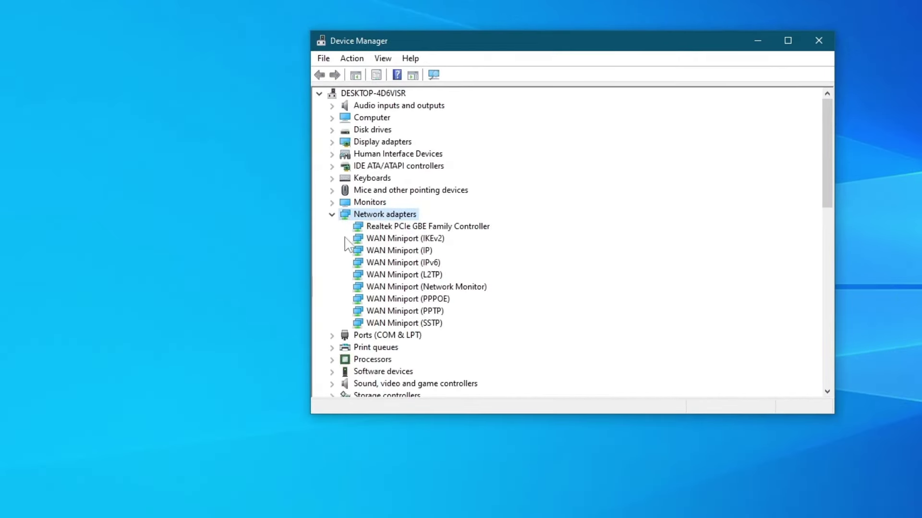
pyautogui.click(413, 228)
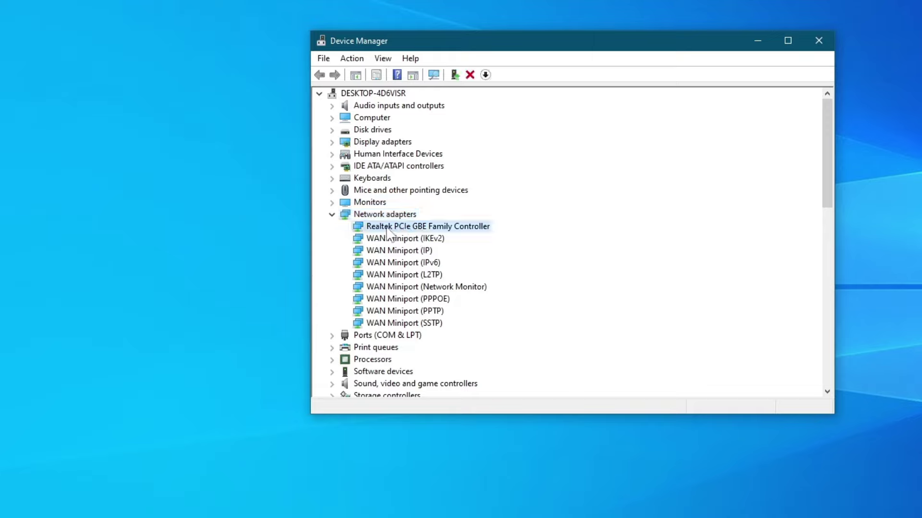
pyautogui.rightClick(413, 229)
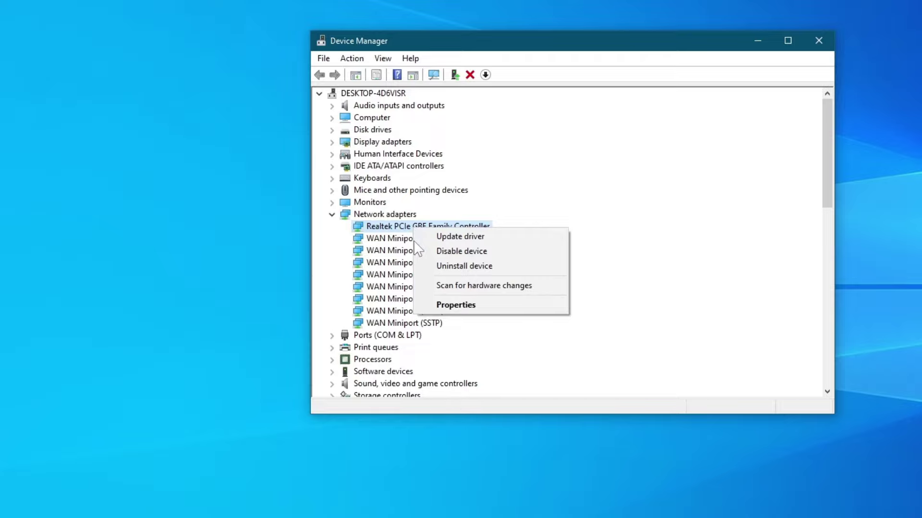
pyautogui.click(446, 240)
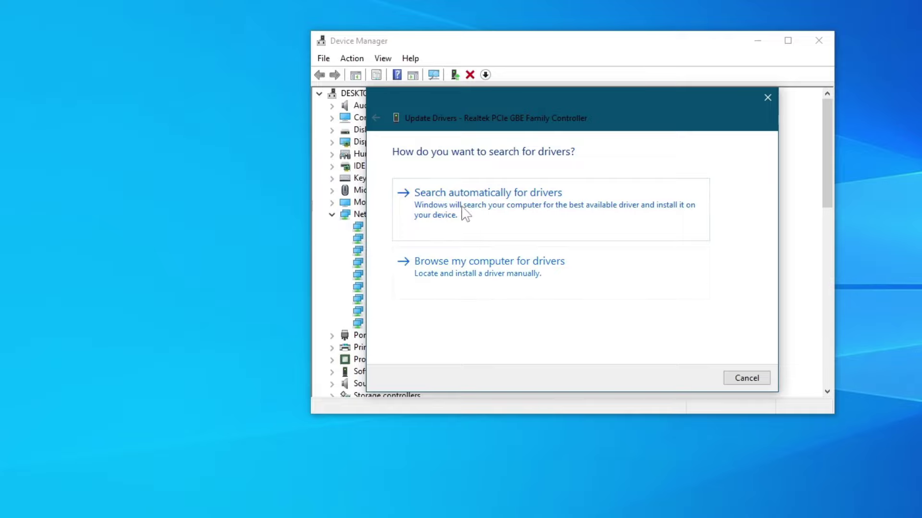
pyautogui.click(455, 217)
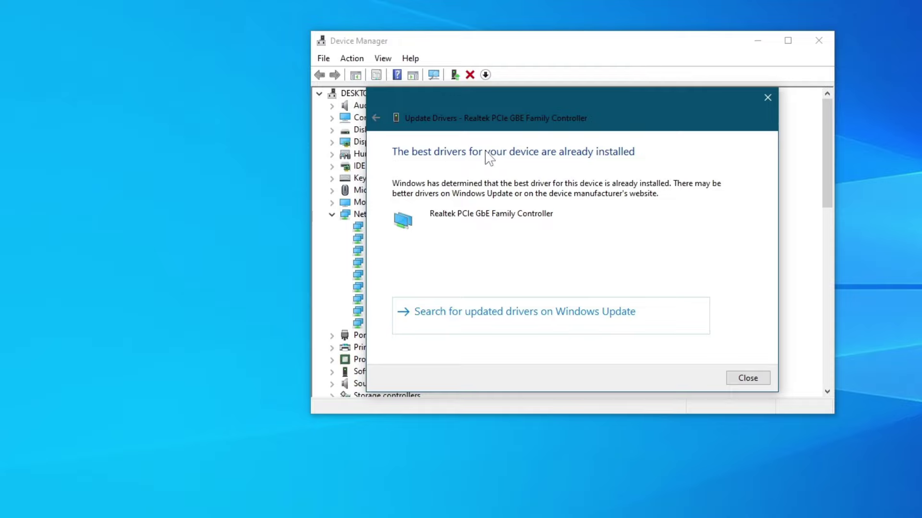
pyautogui.click(747, 378)
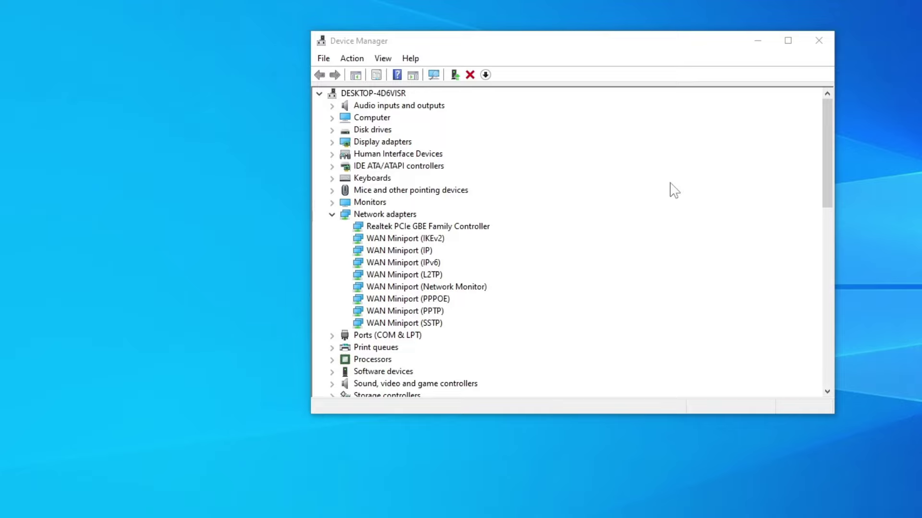
# Step: Open the Realtek controller's properties and view its driver details
pyautogui.rightClick(444, 229)
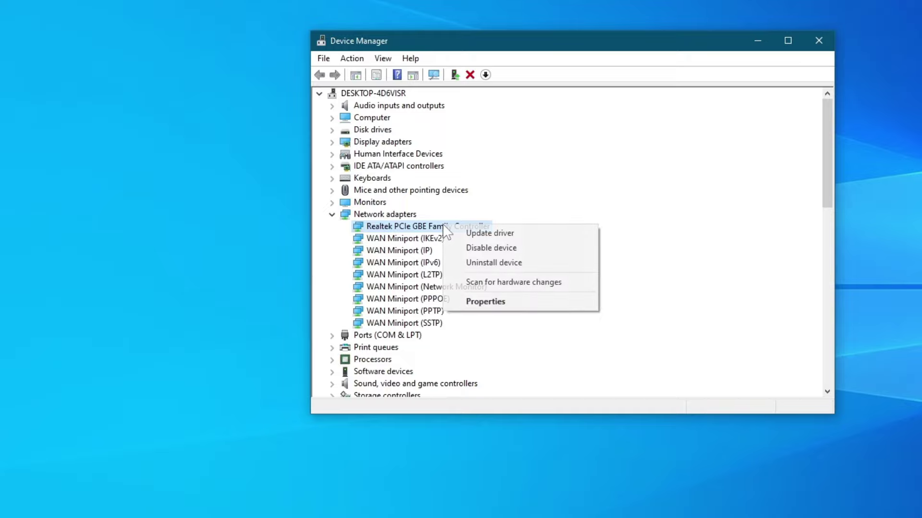
pyautogui.click(460, 302)
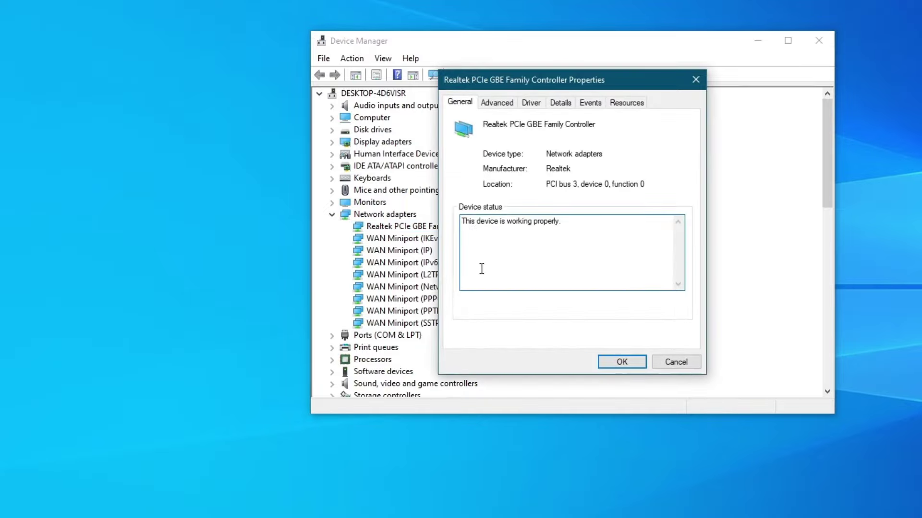
pyautogui.click(538, 102)
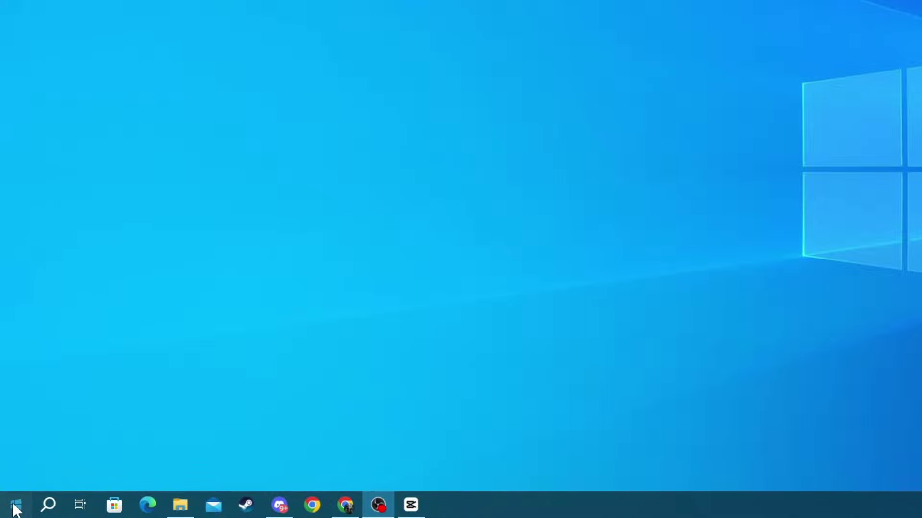
# Step: Open the Start menu's power options, then dismiss the menu
pyautogui.click(11, 509)
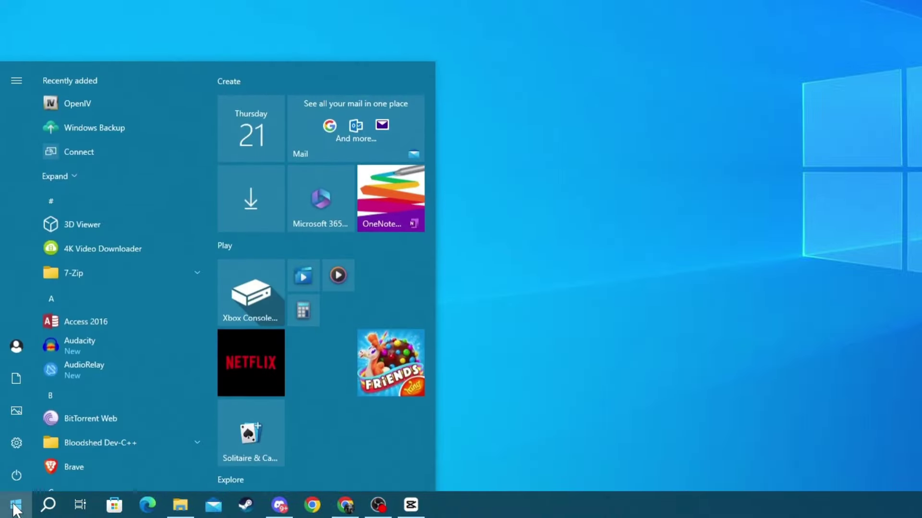
pyautogui.click(11, 473)
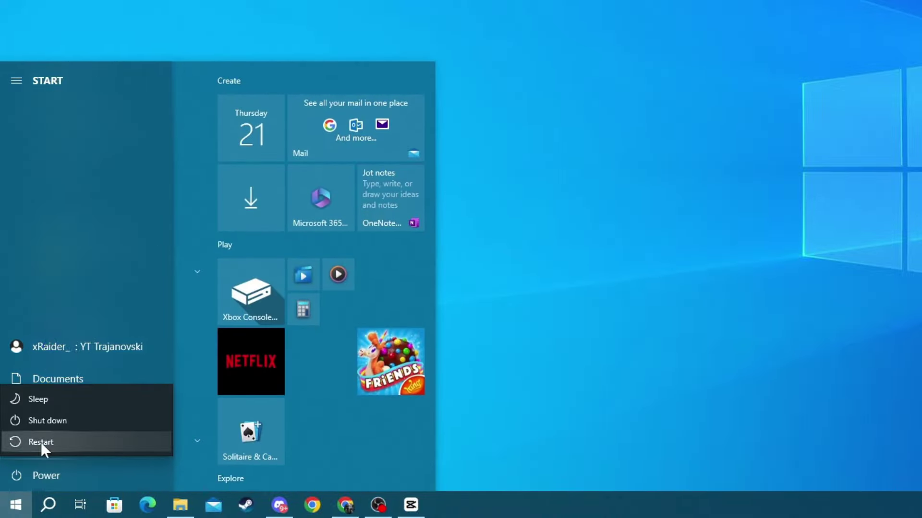
pyautogui.press('Escape')
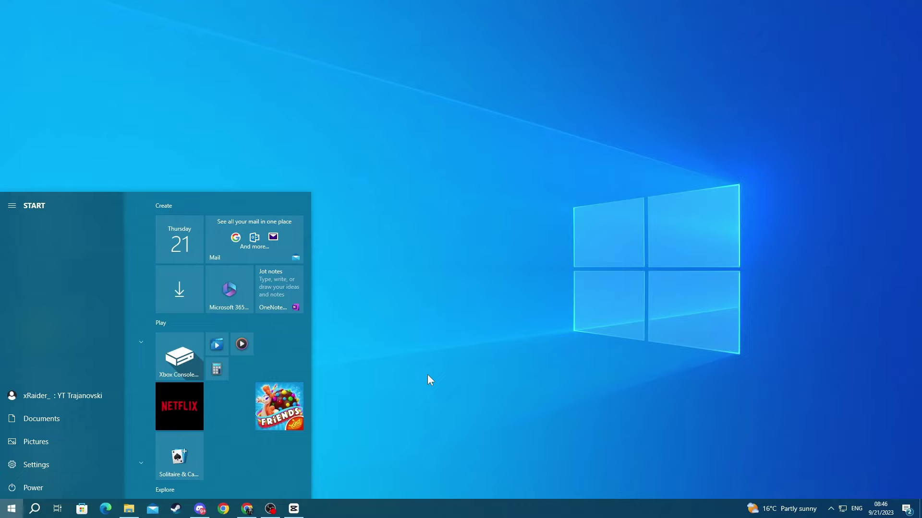
pyautogui.click(428, 376)
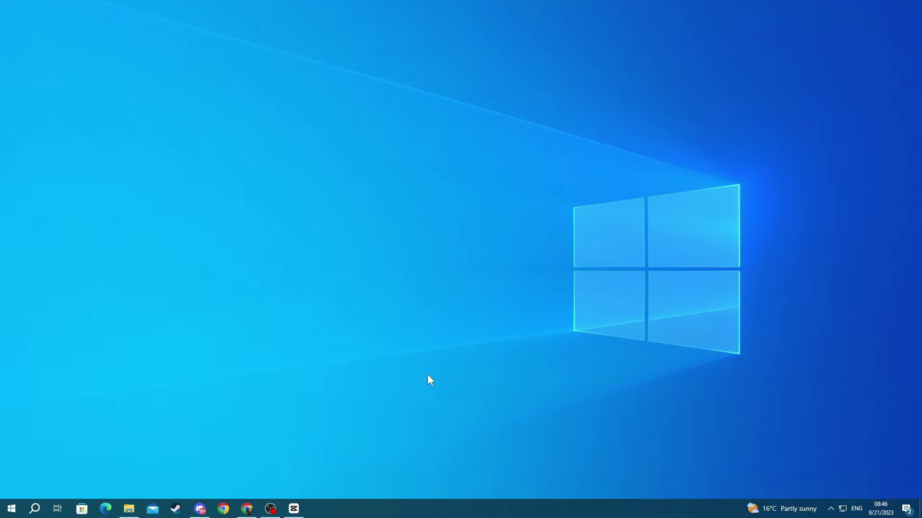